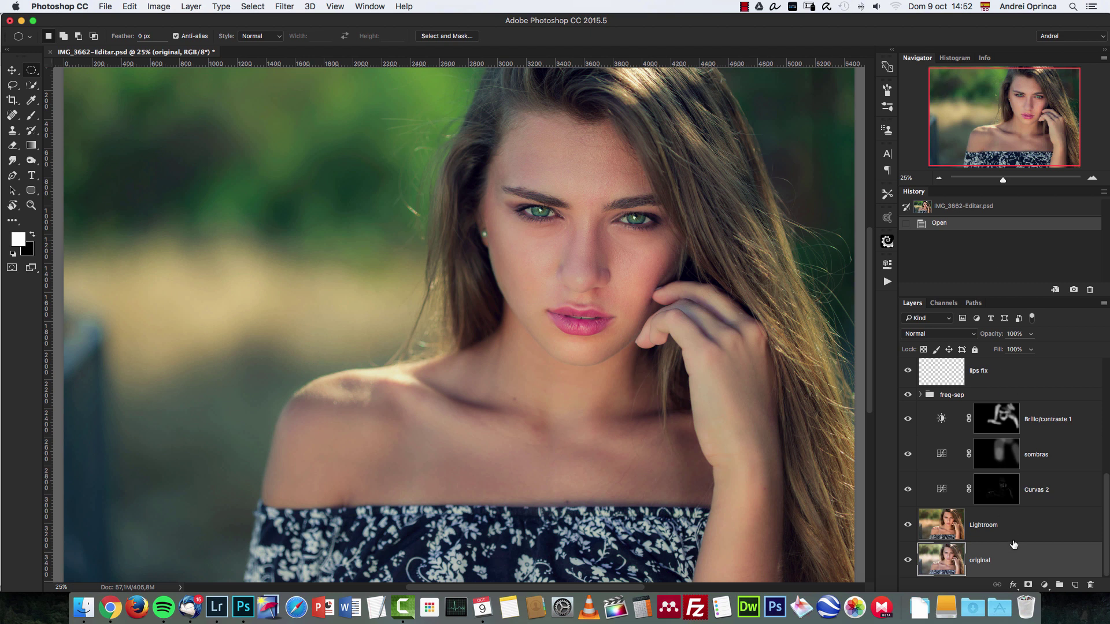
Compare the fully retouched portrait with the original layer alone, at full view and with the face enlarged
{"action": "left_click", "coordinate": [907, 560], "text": "alt"}
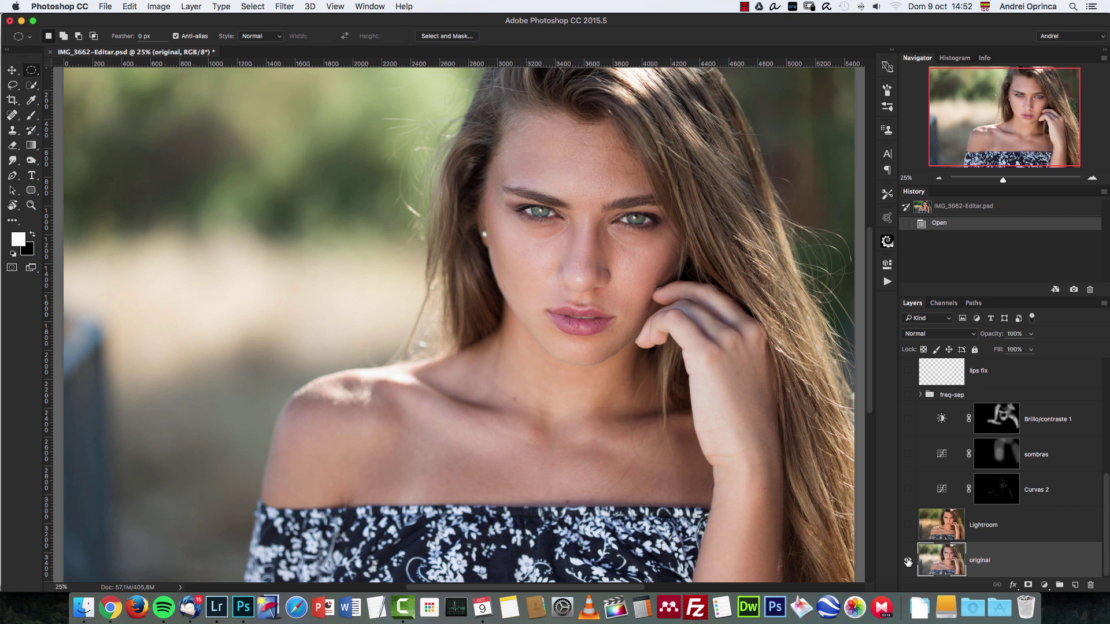
{"action": "left_click", "coordinate": [907, 560], "text": "alt"}
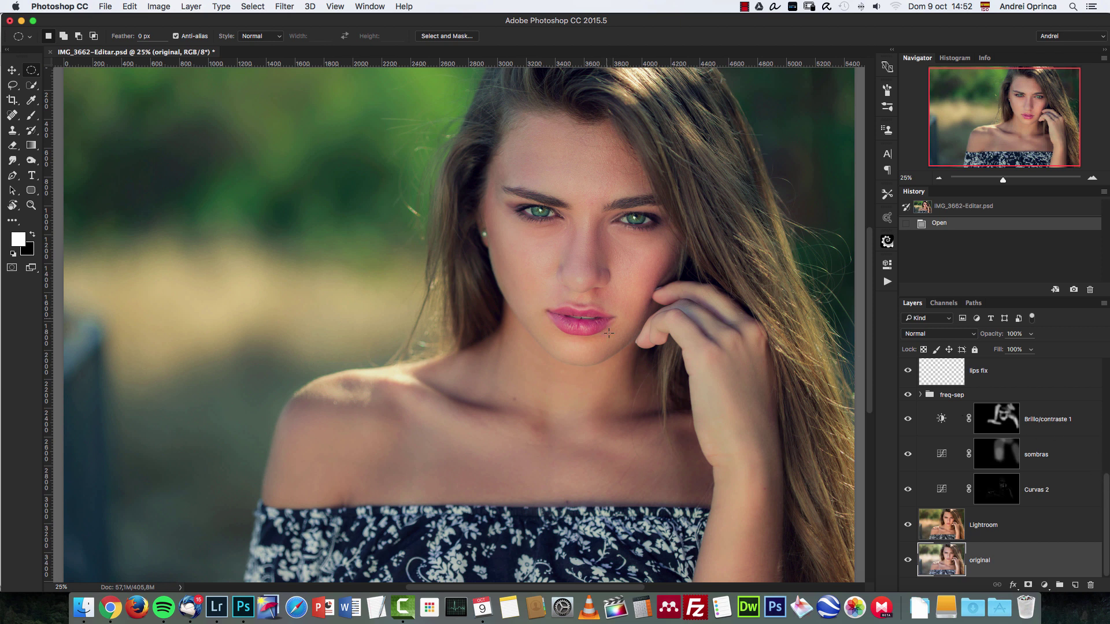
{"action": "left_click", "coordinate": [906, 560], "text": "alt"}
{"action": "key", "text": "super+equal"}
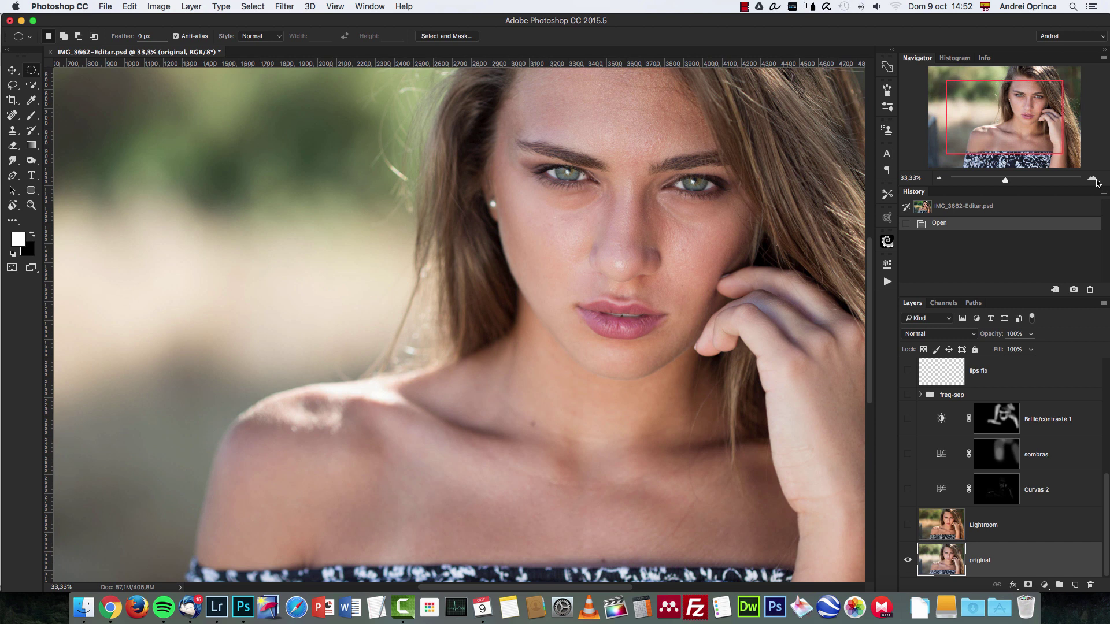
{"action": "left_click", "coordinate": [1094, 180]}
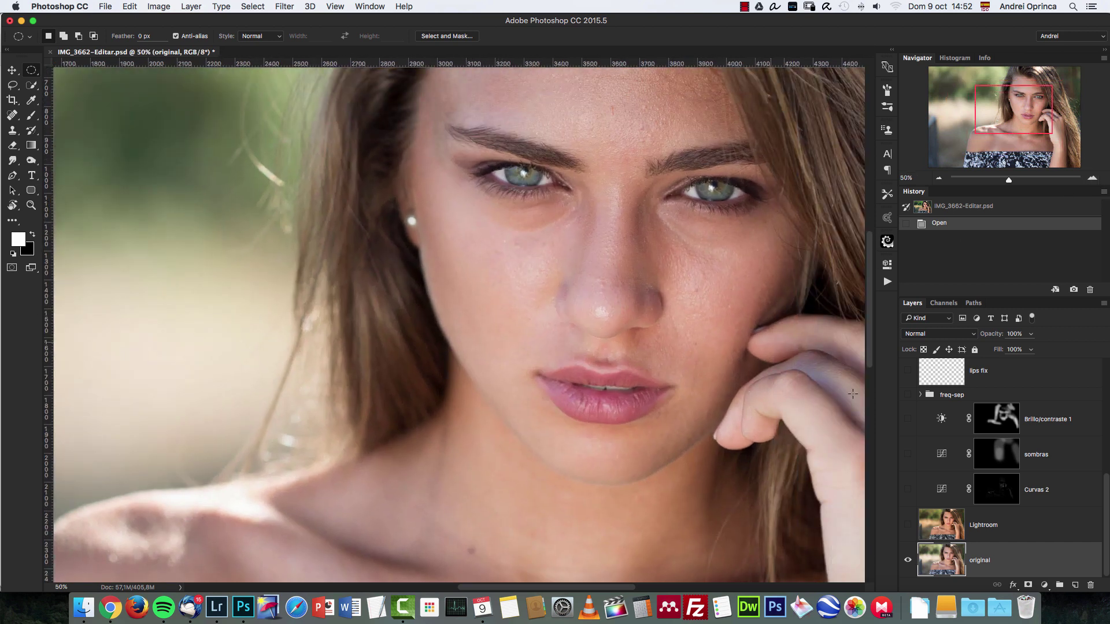
{"action": "left_click", "coordinate": [908, 560], "text": "alt"}
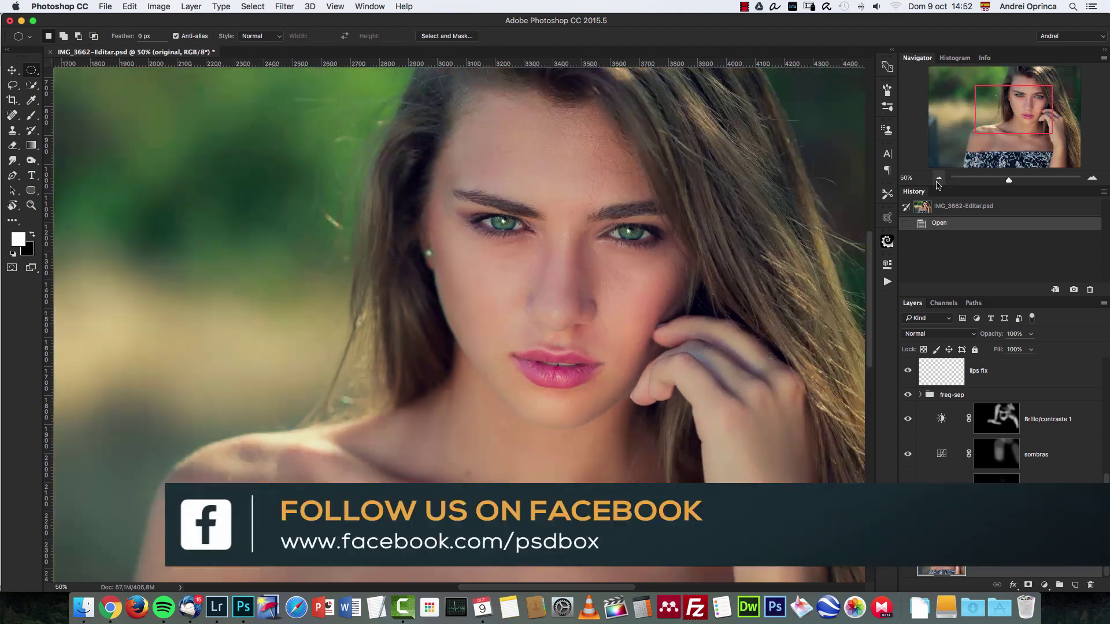
{"action": "left_click", "coordinate": [938, 179]}
{"action": "left_click", "coordinate": [939, 179]}
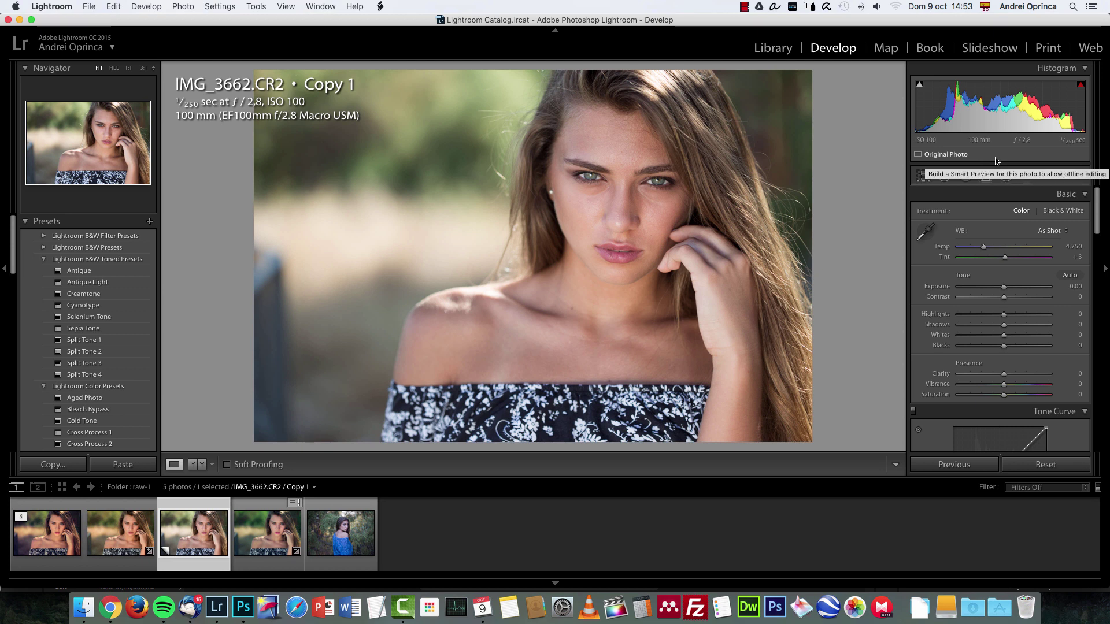
In Lightroom, apply the Outdoor-Portrait user preset to the virtual copy IMG_3662.CR2 Copy 1
{"action": "left_click", "coordinate": [341, 533]}
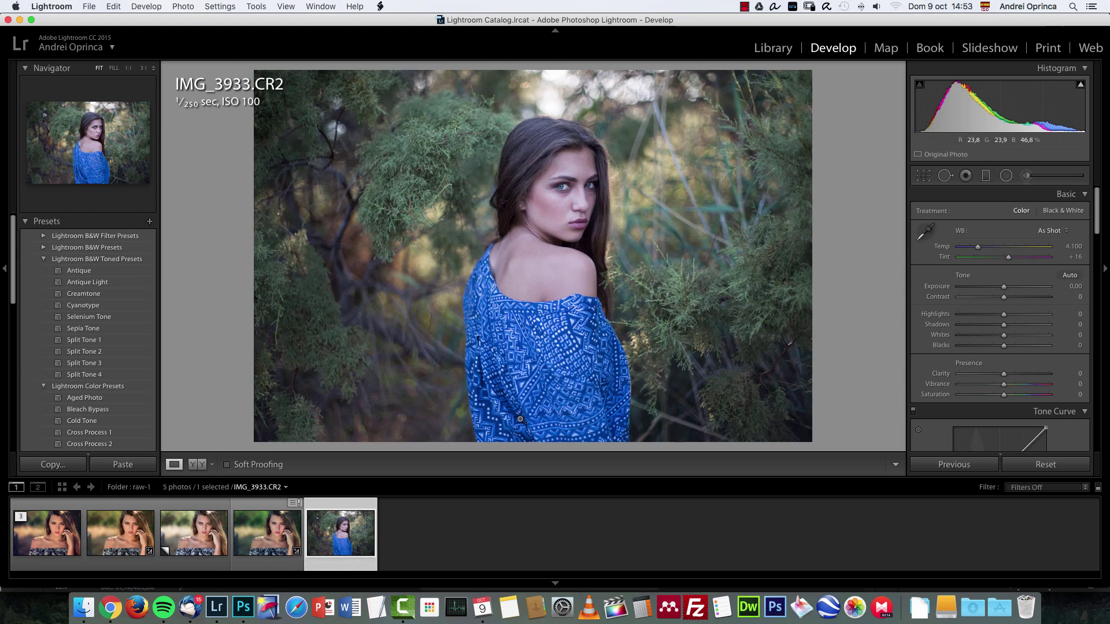
{"action": "left_click", "coordinate": [200, 540]}
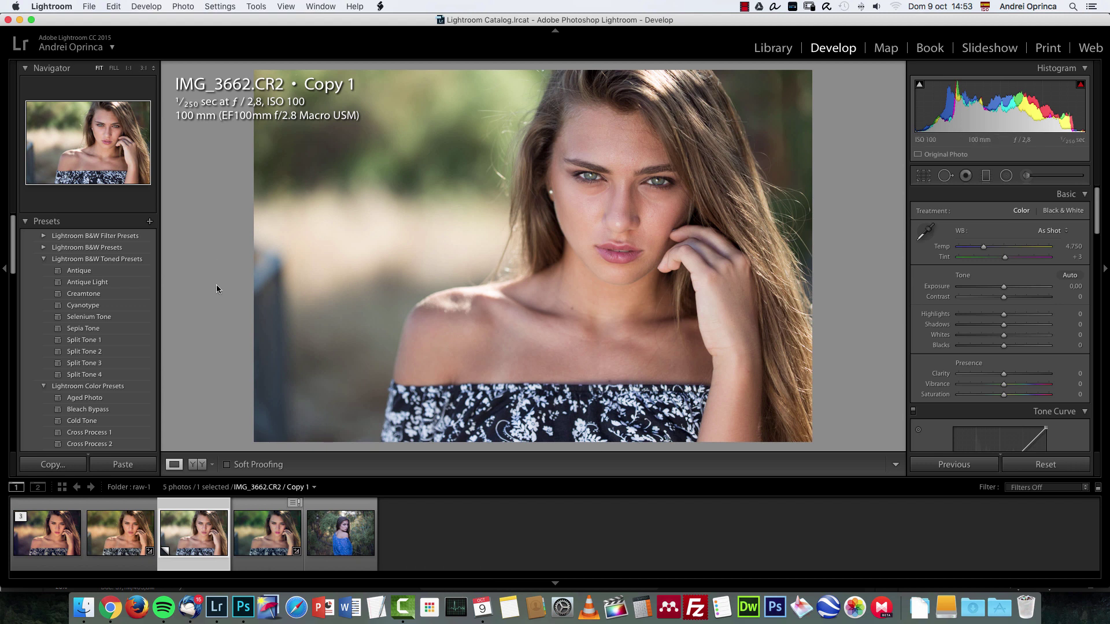
{"action": "left_click_drag", "start_coordinate": [1101, 200], "coordinate": [1102, 209]}
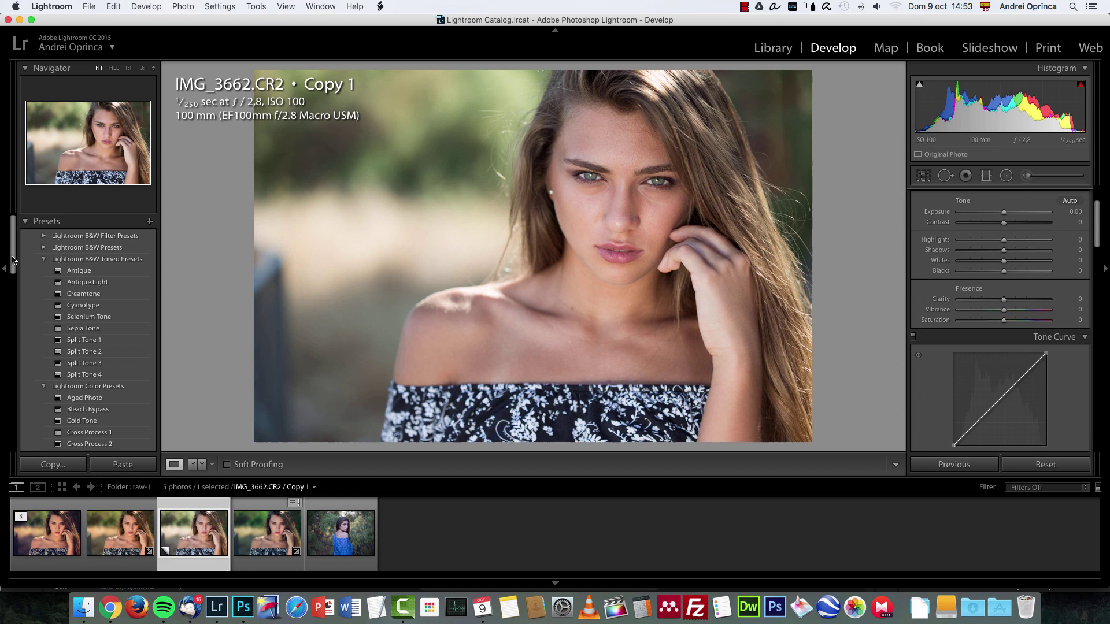
{"action": "left_click_drag", "start_coordinate": [14, 260], "coordinate": [22, 282]}
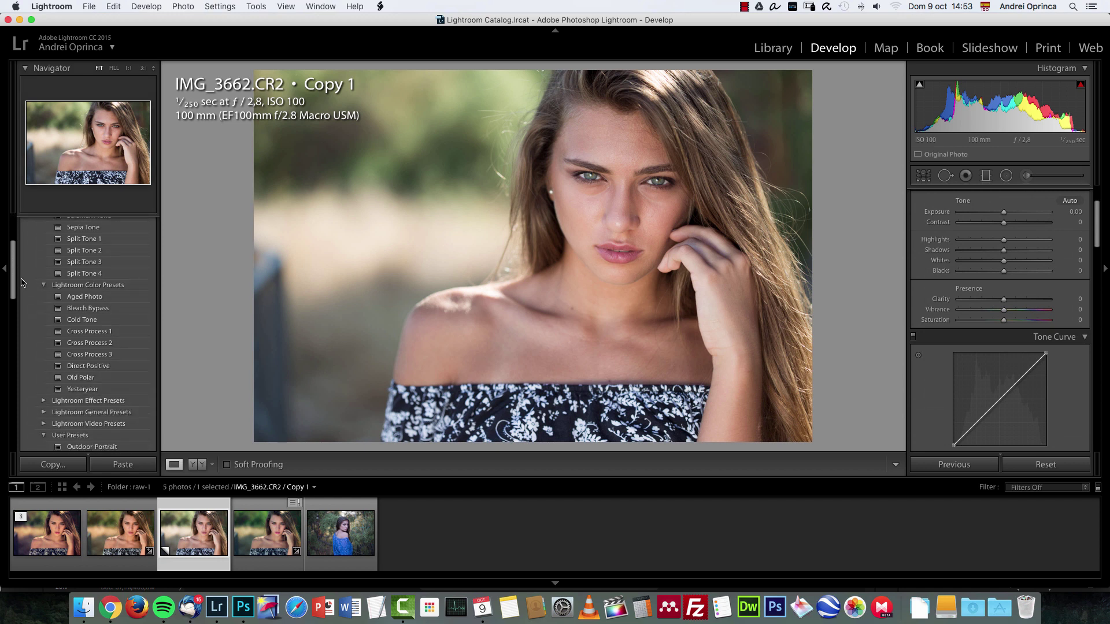
{"action": "scroll", "coordinate": [26, 289], "scroll_direction": "down", "scroll_amount": 3}
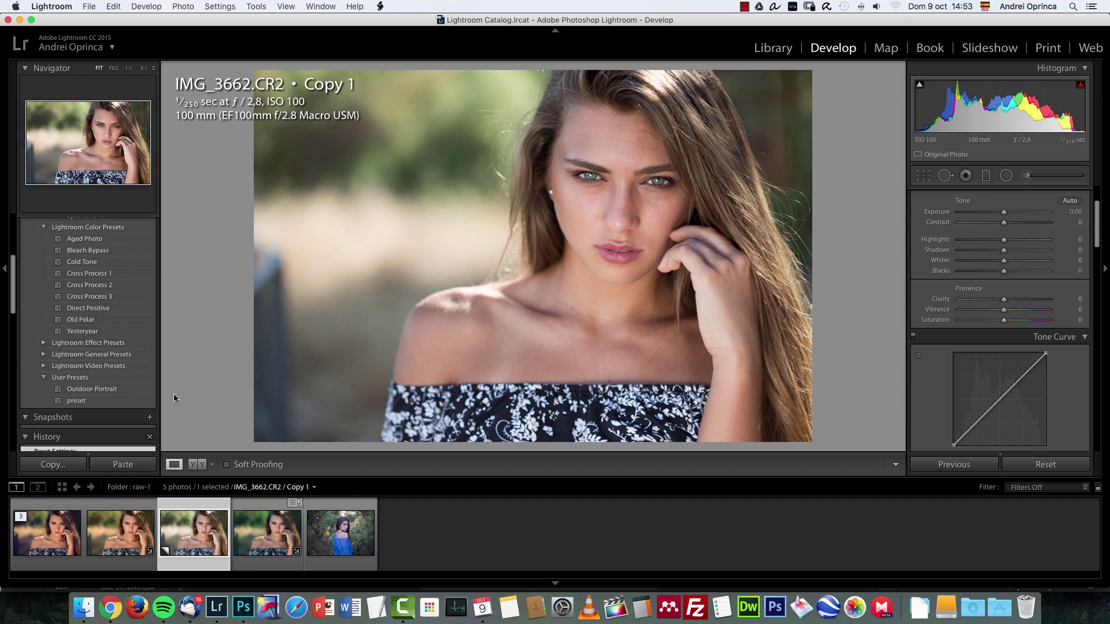
{"action": "left_click", "coordinate": [112, 391]}
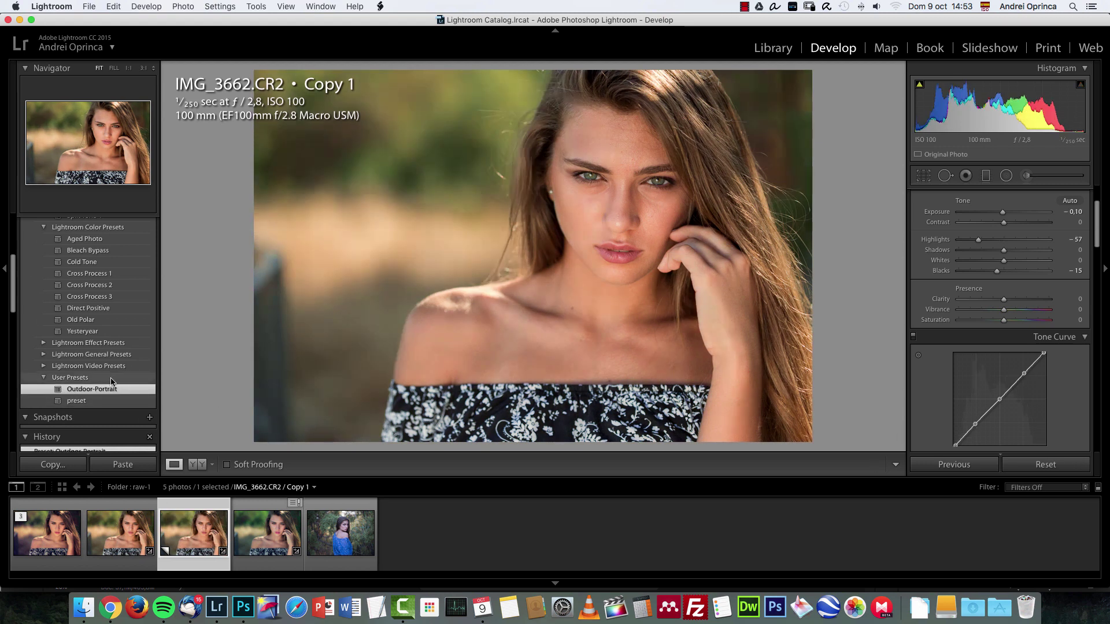
Review the preset's basic tone settings and compare the photo with the tone curve off and on
{"action": "scroll", "coordinate": [1101, 204], "scroll_direction": "up", "scroll_amount": 3}
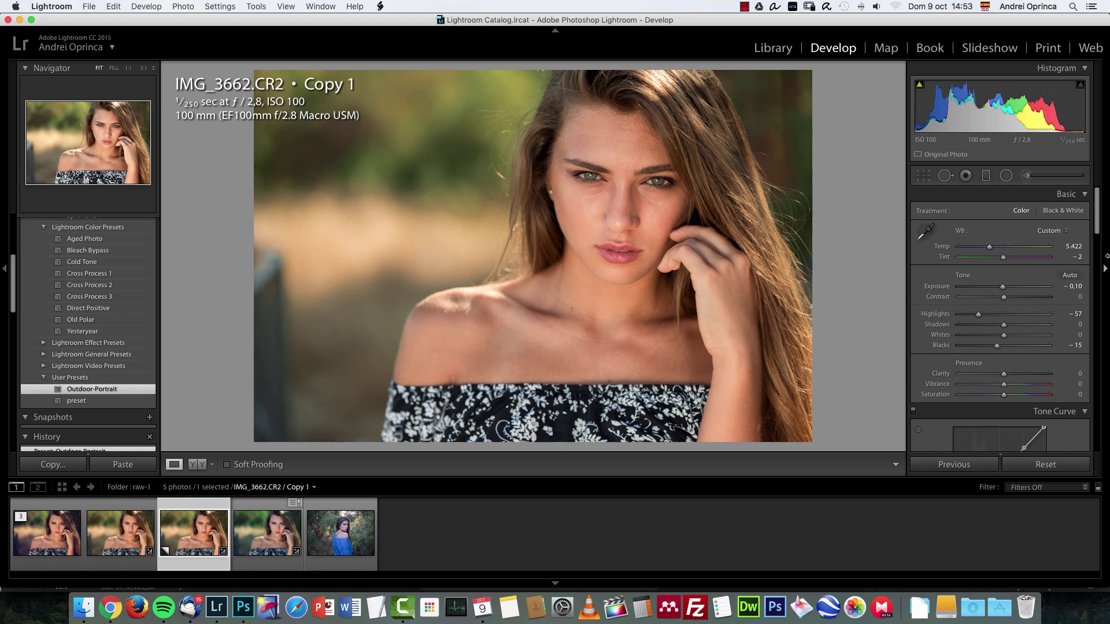
{"action": "left_click_drag", "start_coordinate": [1100, 206], "coordinate": [1099, 233]}
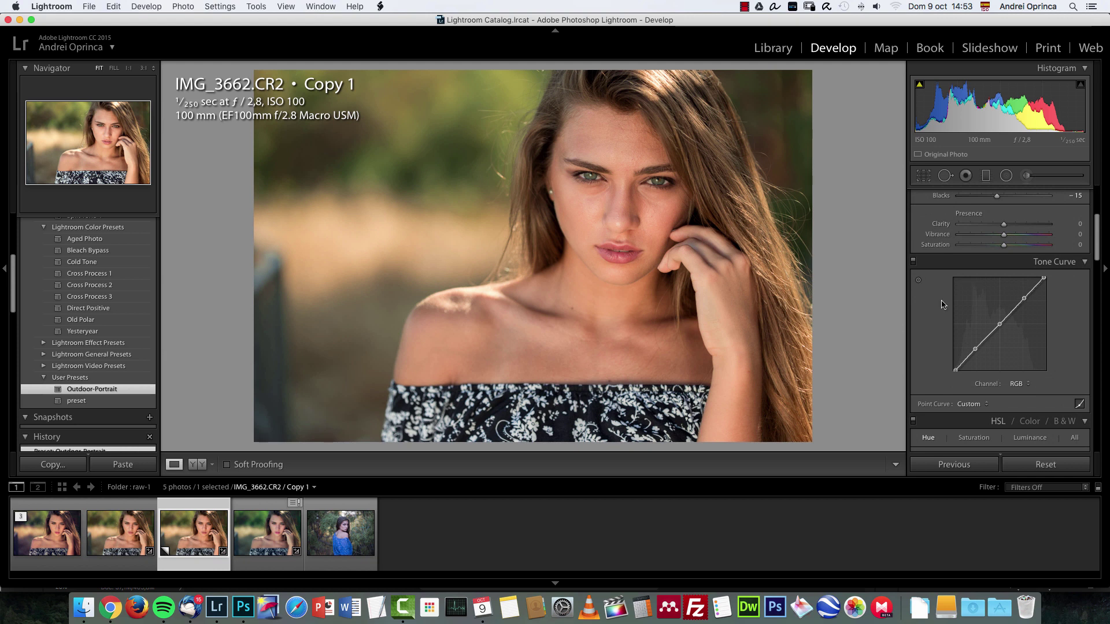
{"action": "left_click", "coordinate": [914, 262]}
{"action": "left_click", "coordinate": [914, 262]}
{"action": "left_click", "coordinate": [914, 262]}
{"action": "left_click", "coordinate": [914, 262]}
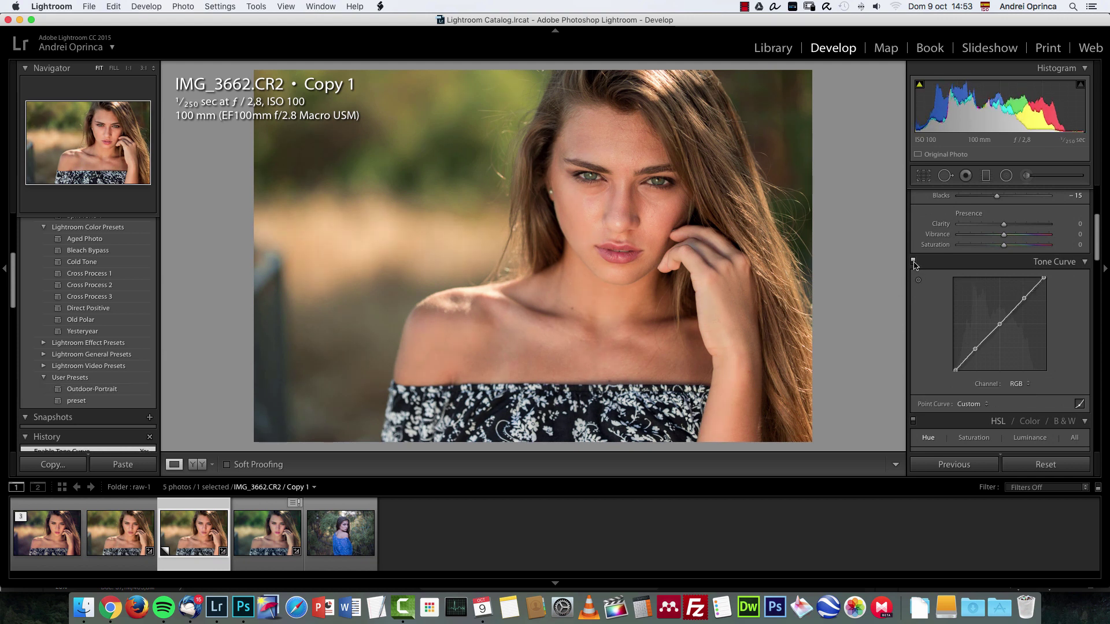
Compare the photo with the HSL adjustments off and on, reviewing the hue and luminance values
{"action": "left_click_drag", "start_coordinate": [1098, 253], "coordinate": [1098, 285]}
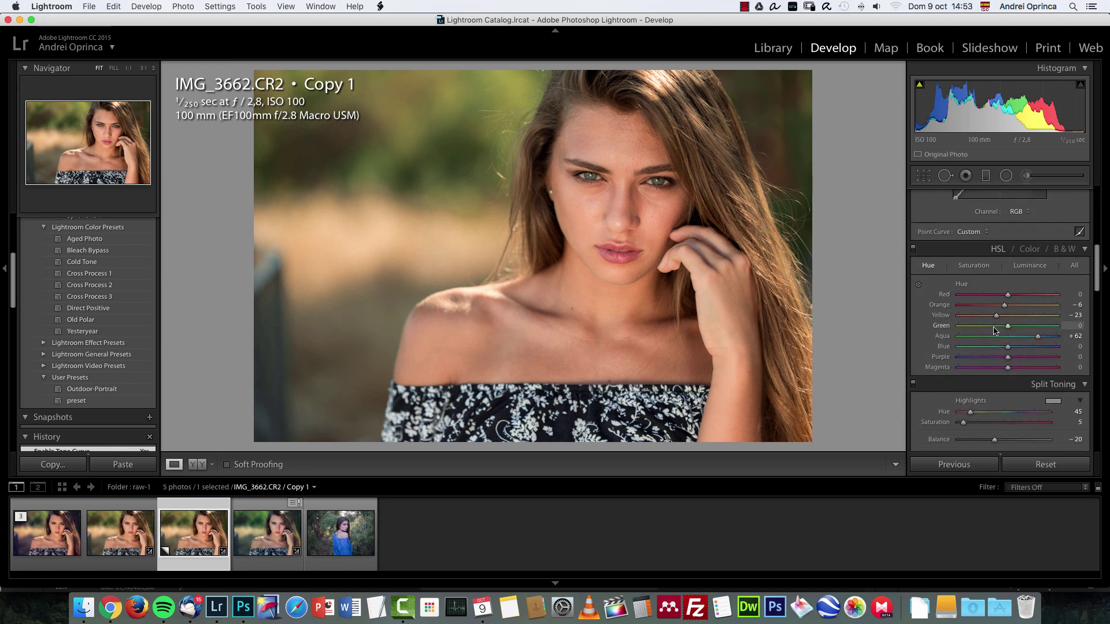
{"action": "left_click", "coordinate": [913, 250]}
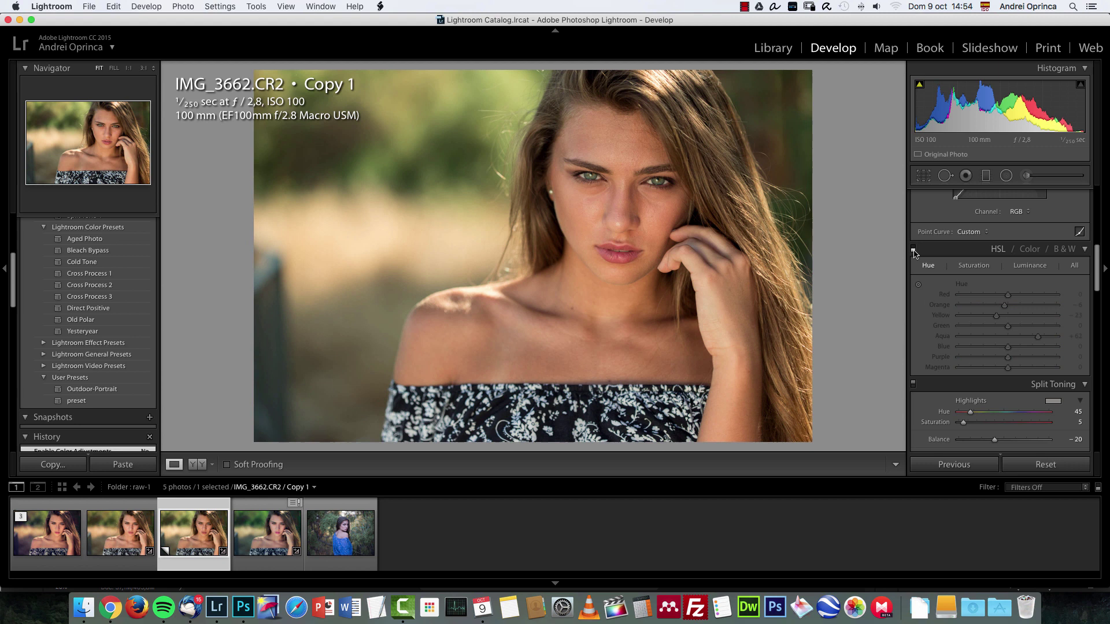
{"action": "left_click", "coordinate": [913, 250]}
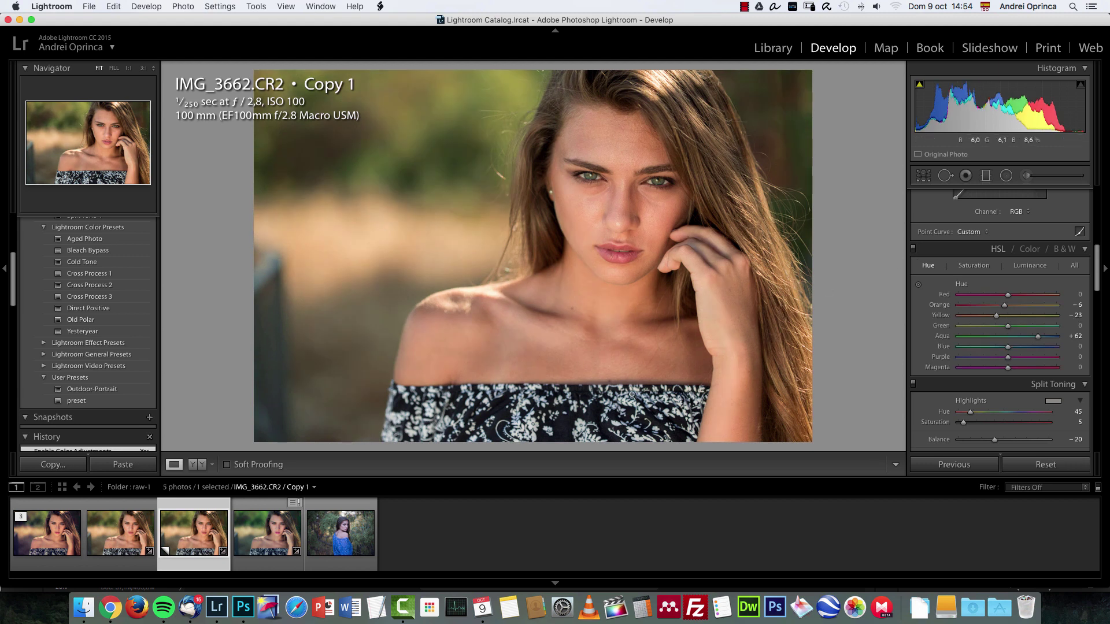
{"action": "left_click", "coordinate": [913, 249]}
{"action": "left_click", "coordinate": [913, 249]}
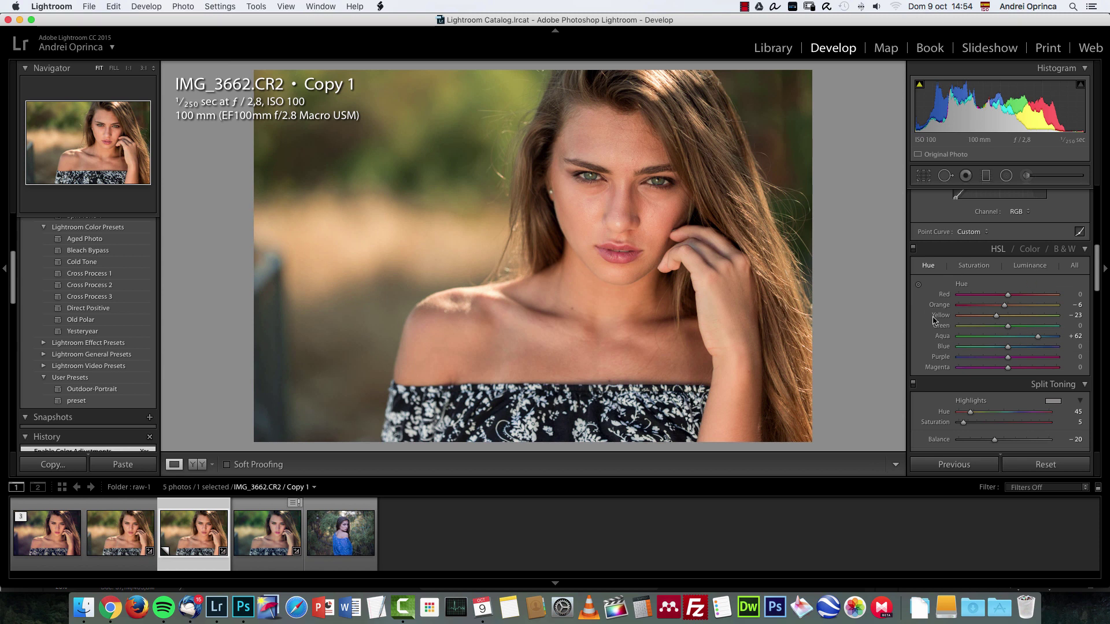
{"action": "left_click", "coordinate": [1017, 274]}
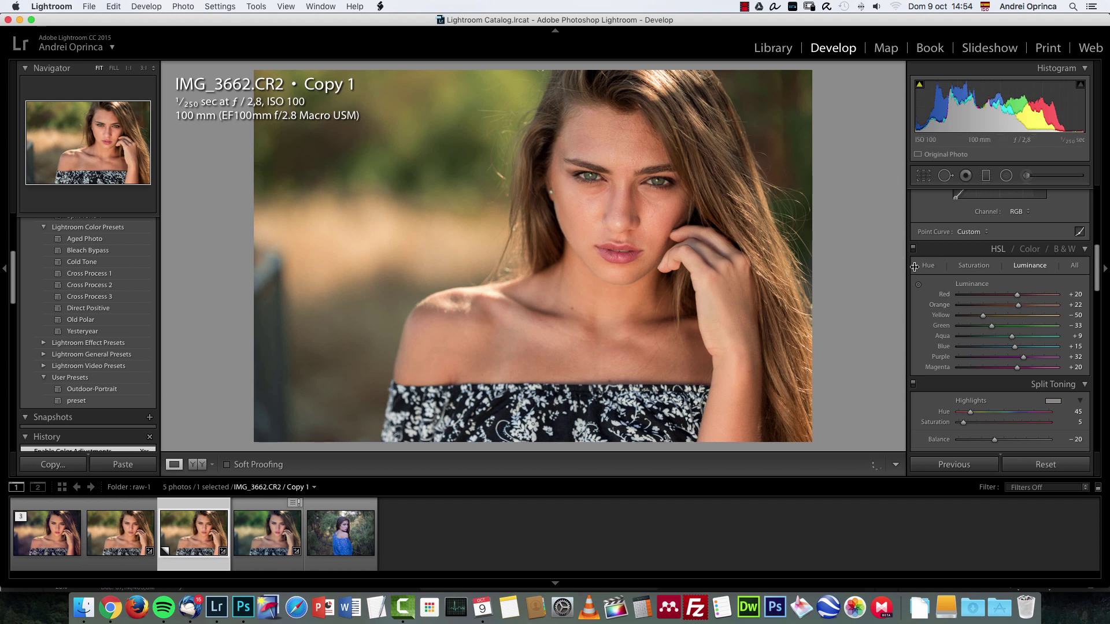
{"action": "left_click", "coordinate": [913, 250]}
{"action": "left_click", "coordinate": [914, 249]}
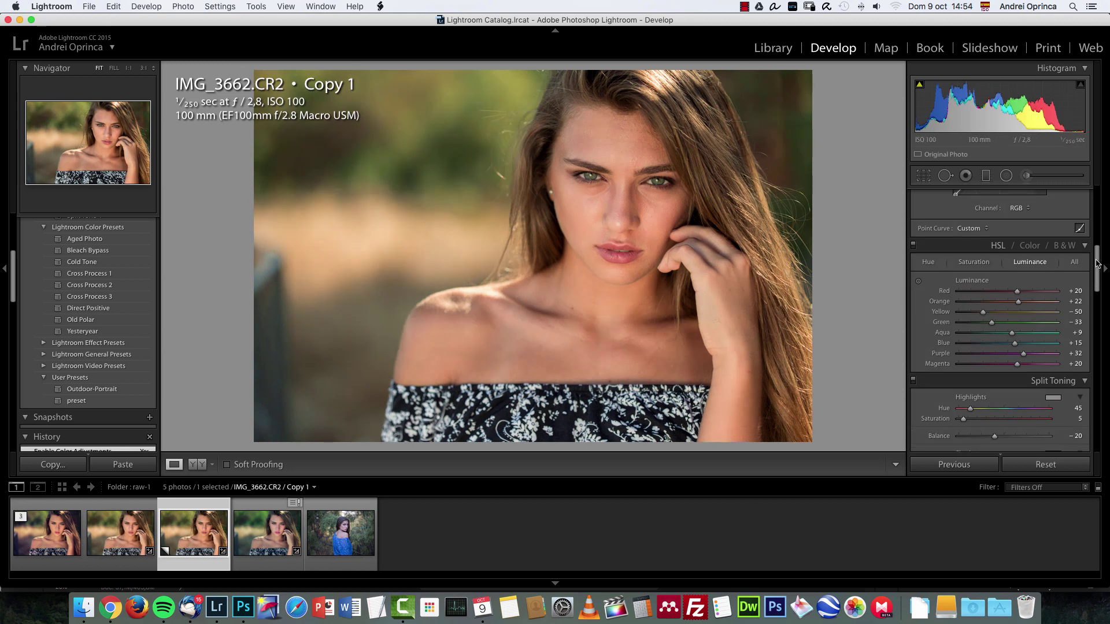
Review the preset's split toning, sharpening and noise reduction settings
{"action": "scroll", "coordinate": [1017, 278], "scroll_direction": "down", "scroll_amount": 5}
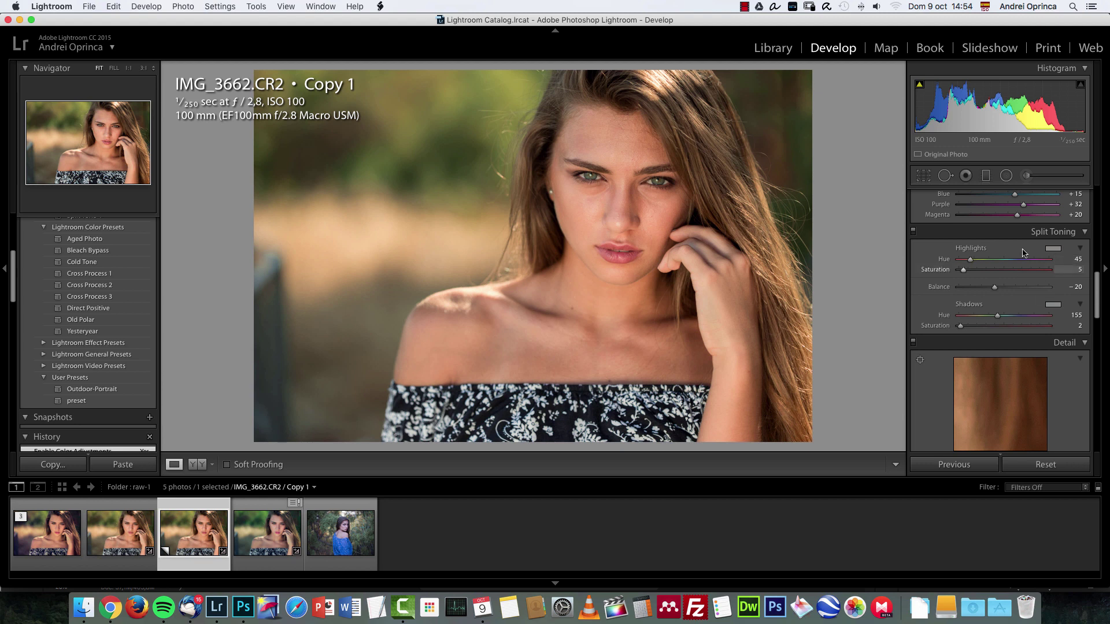
{"action": "left_click_drag", "start_coordinate": [1096, 284], "coordinate": [1094, 294]}
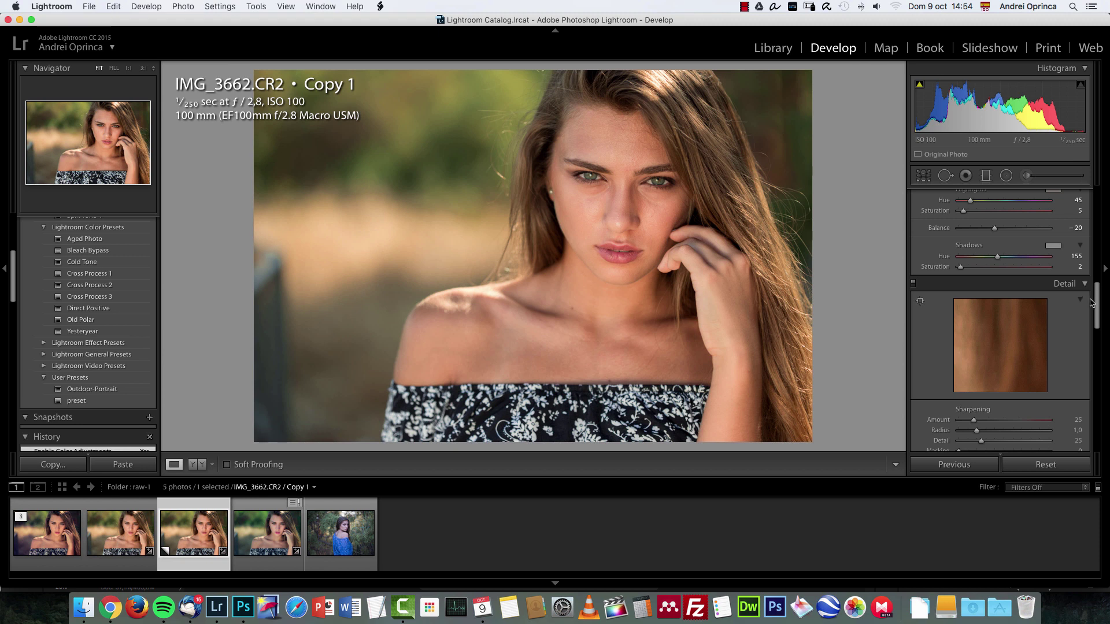
{"action": "scroll", "coordinate": [1099, 299], "scroll_direction": "down", "scroll_amount": 5}
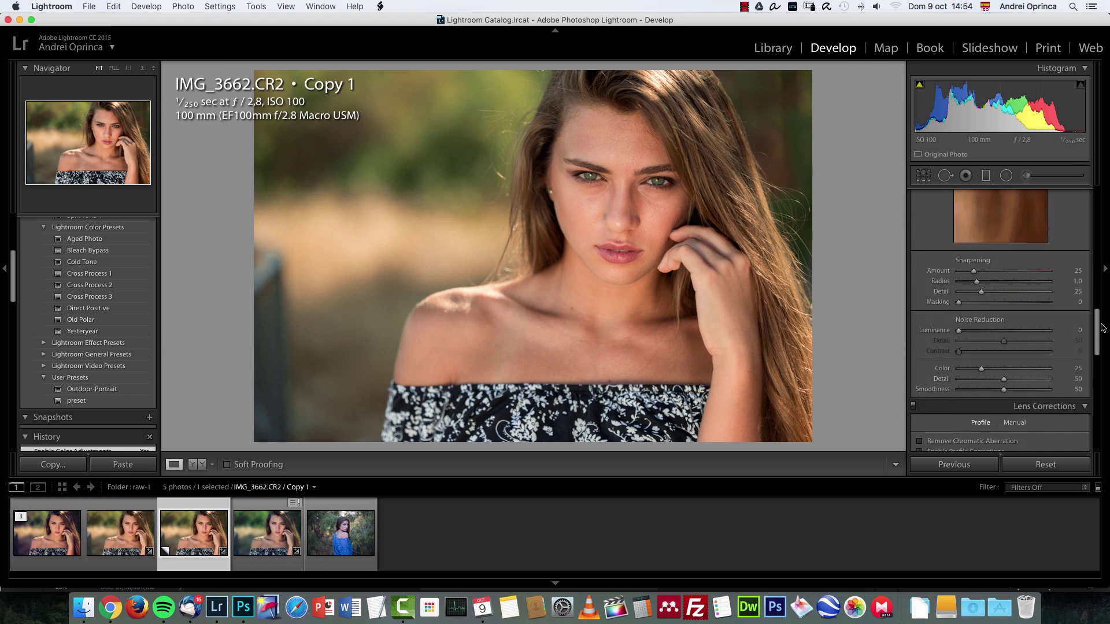
{"action": "scroll", "coordinate": [1100, 328], "scroll_direction": "up", "scroll_amount": 3}
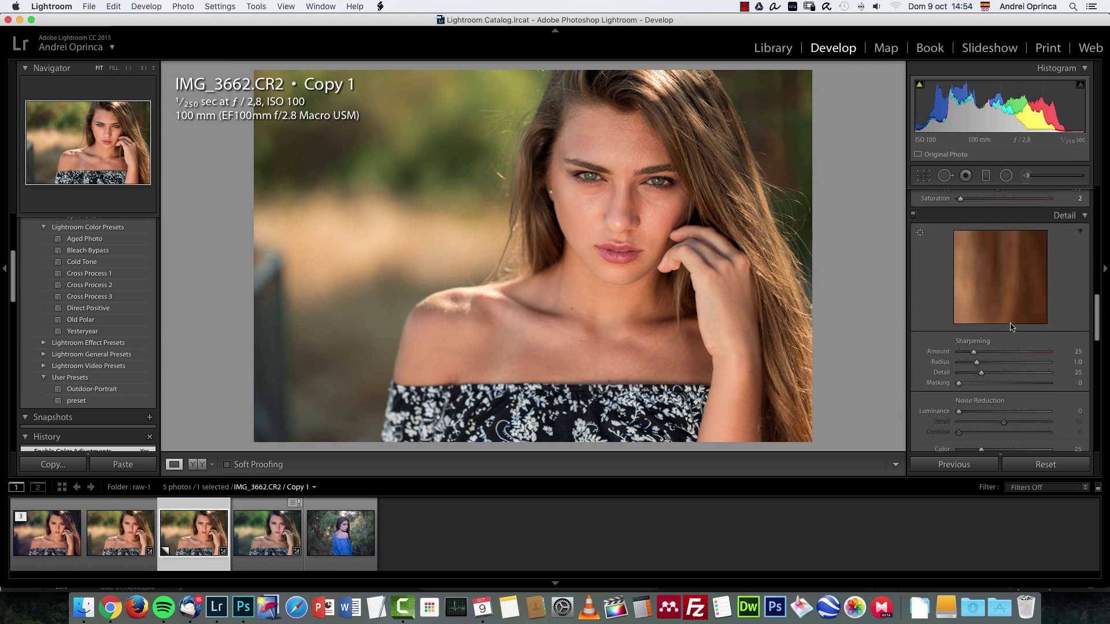
Review the camera calibration settings and compare the photo with the calibration off and on
{"action": "left_click_drag", "start_coordinate": [1097, 333], "coordinate": [1103, 434]}
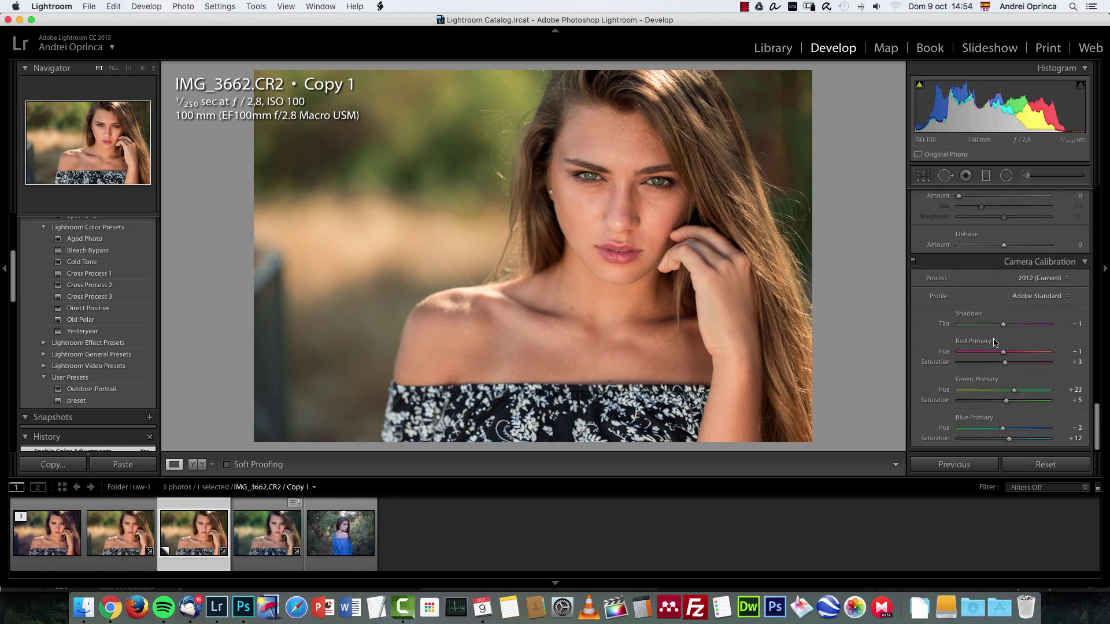
{"action": "left_click", "coordinate": [913, 263]}
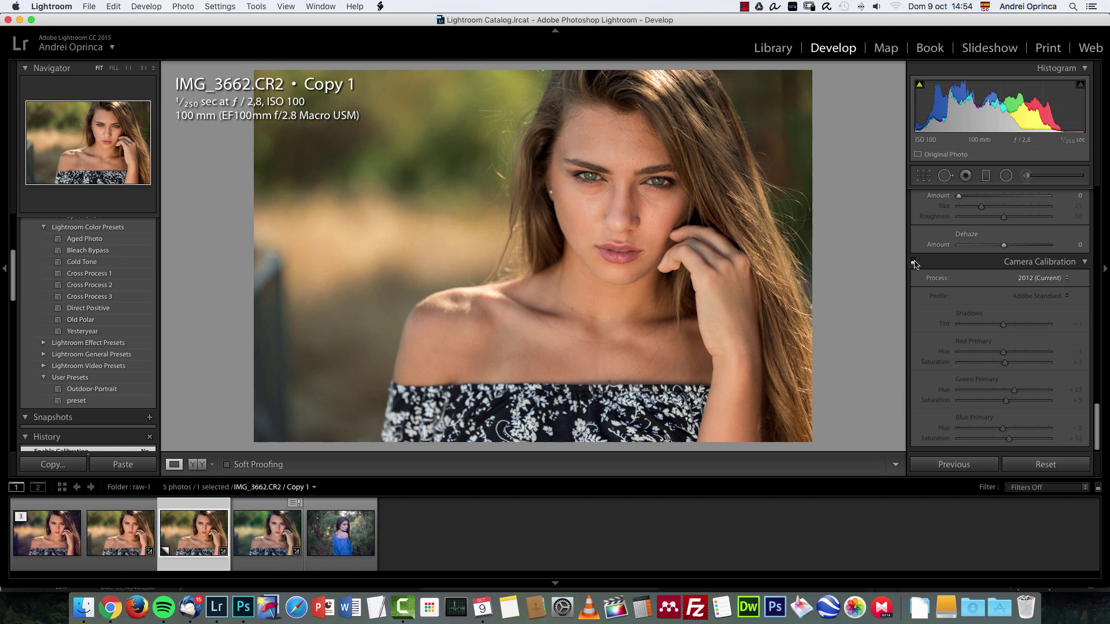
{"action": "left_click", "coordinate": [920, 263]}
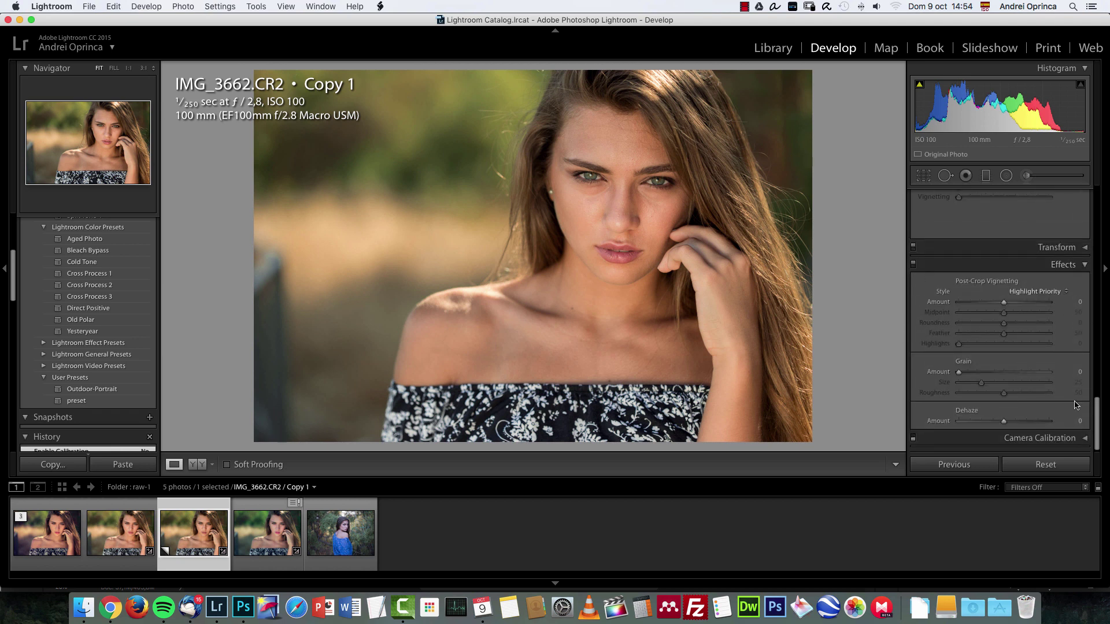
{"action": "key", "text": "z"}
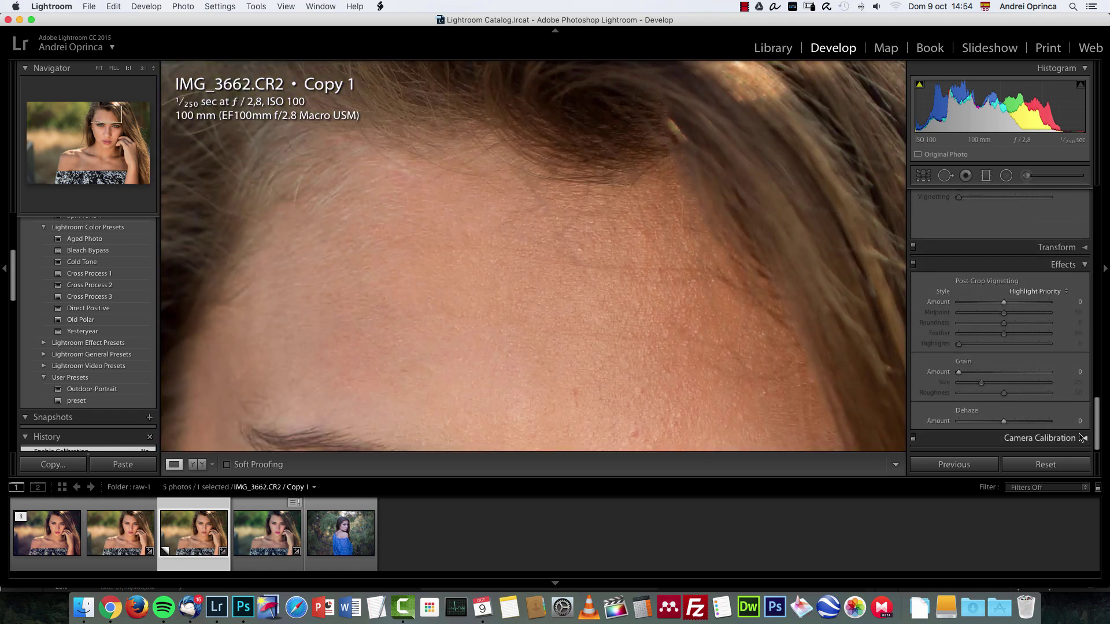
{"action": "left_click", "coordinate": [1084, 438]}
{"action": "left_click", "coordinate": [787, 358]}
{"action": "left_click", "coordinate": [913, 267]}
{"action": "left_click", "coordinate": [913, 266]}
{"action": "left_click", "coordinate": [914, 266]}
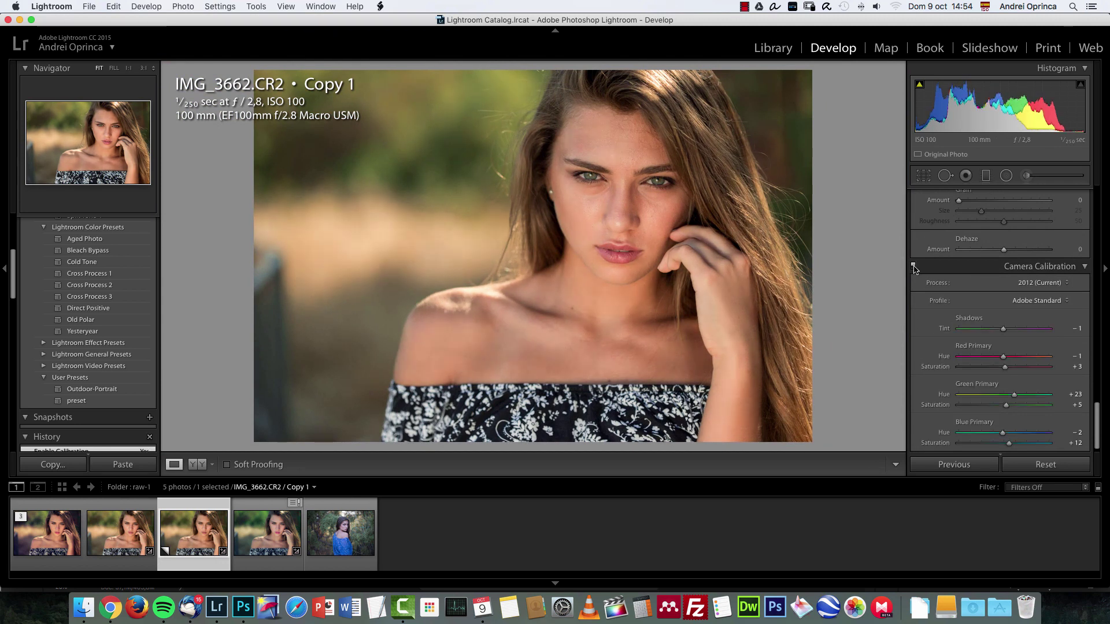
{"action": "scroll", "coordinate": [1094, 420], "scroll_direction": "down", "scroll_amount": 1}
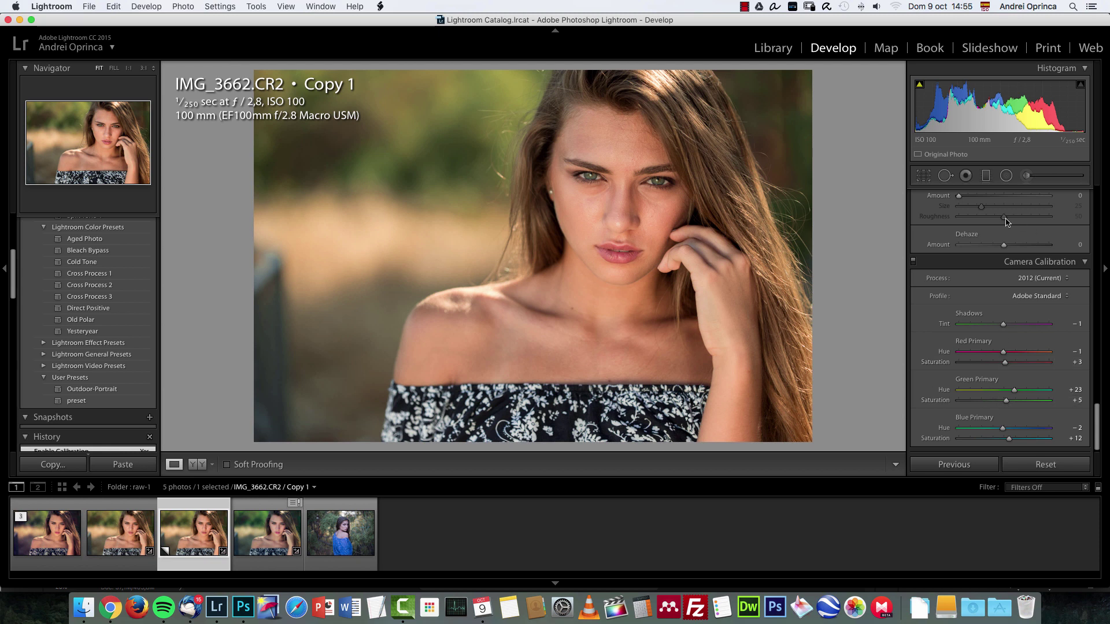
Open the preset-adjusted photo in Photoshop for editing and view the face at 100%
{"action": "right_click", "coordinate": [470, 205]}
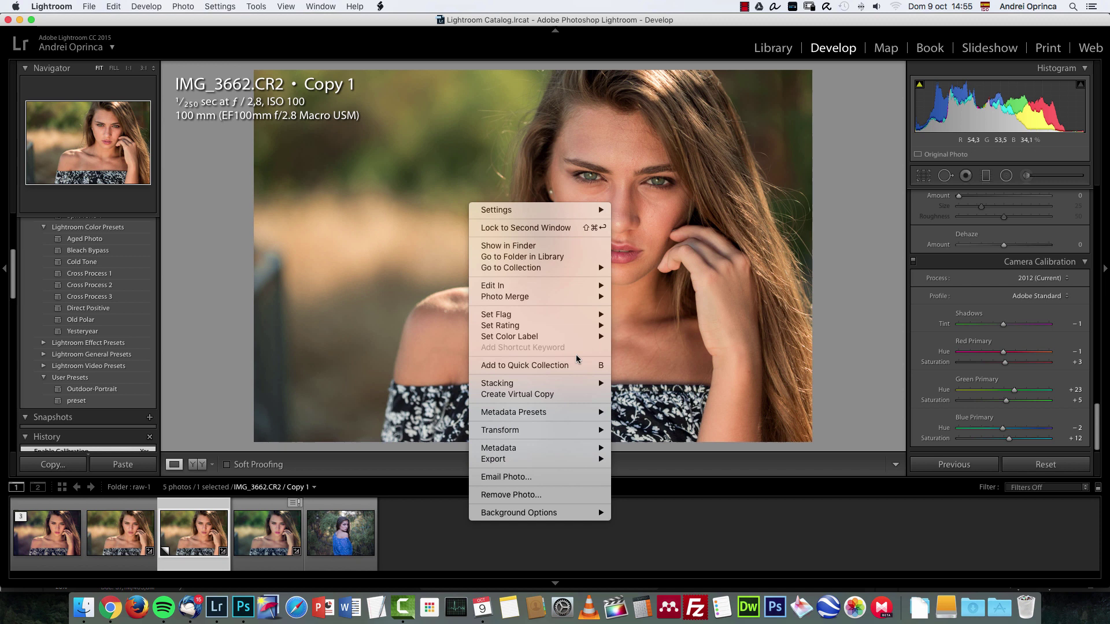
{"action": "mouse_move", "coordinate": [580, 285]}
{"action": "left_click", "coordinate": [697, 287]}
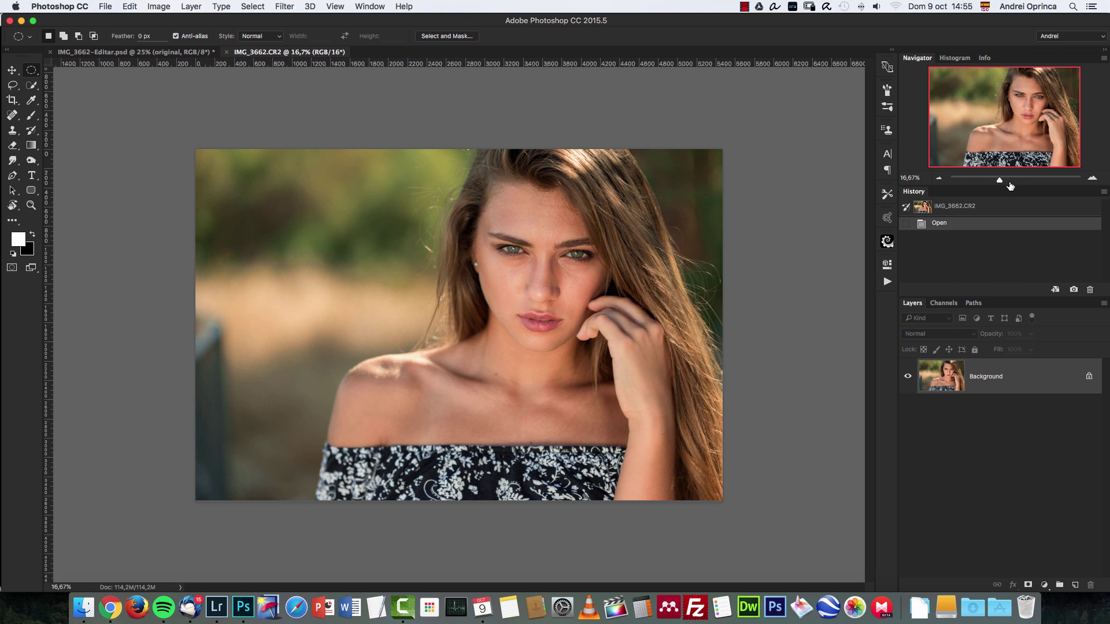
{"action": "left_click", "coordinate": [1091, 179]}
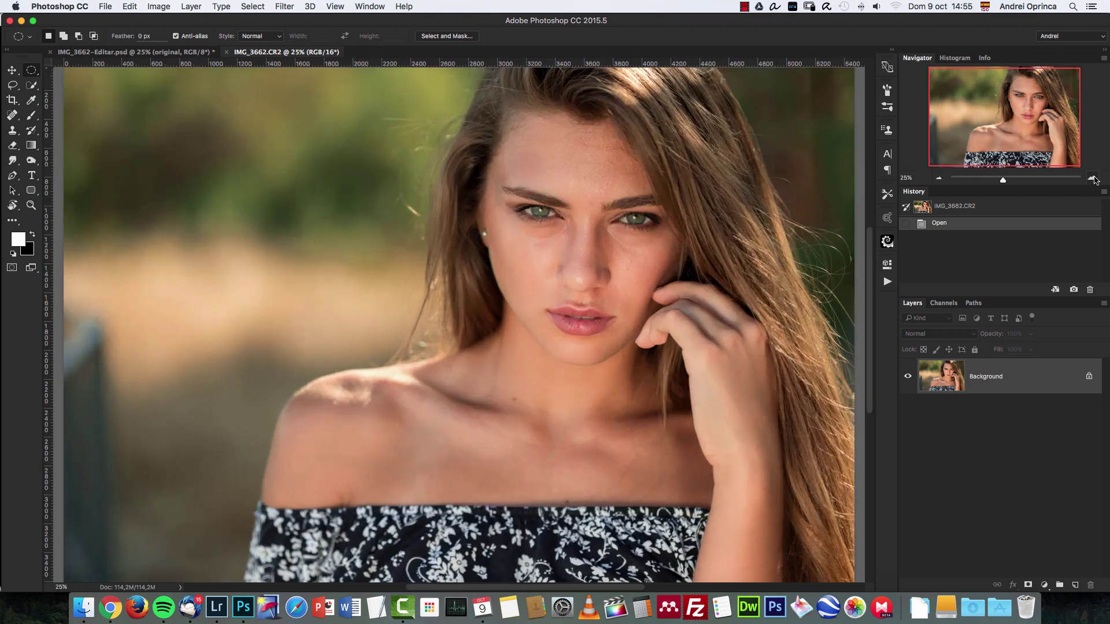
{"action": "left_click", "coordinate": [1091, 178]}
{"action": "key", "text": "super+1"}
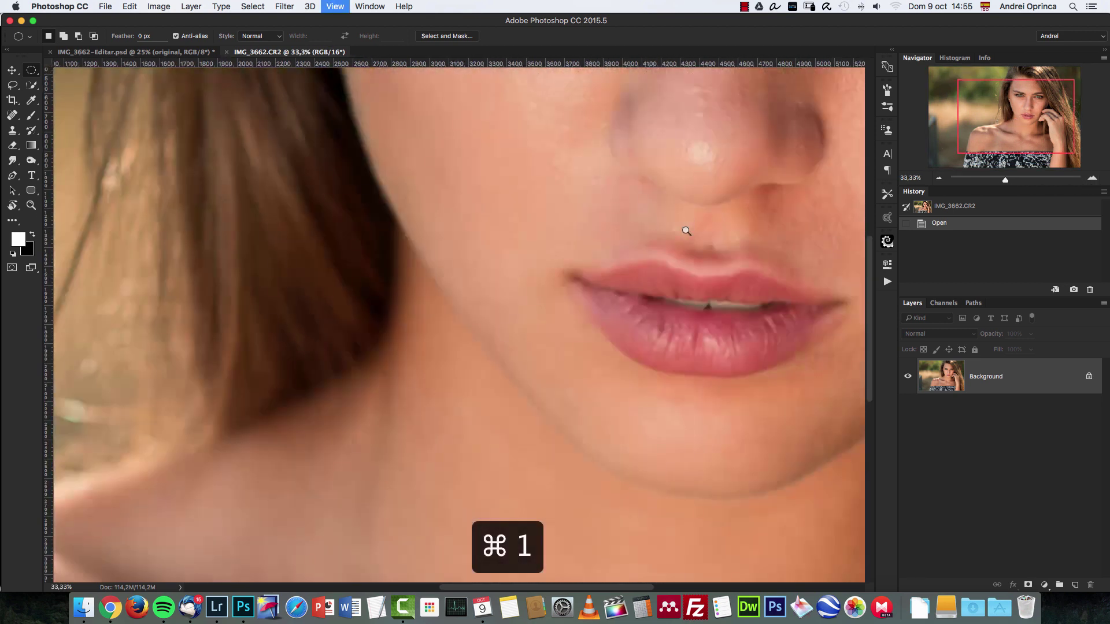
Examine the skin texture on the cheeks, nose and forehead at 100%, and view the whole face at 50%
{"action": "left_click_drag", "start_coordinate": [681, 241], "coordinate": [427, 417]}
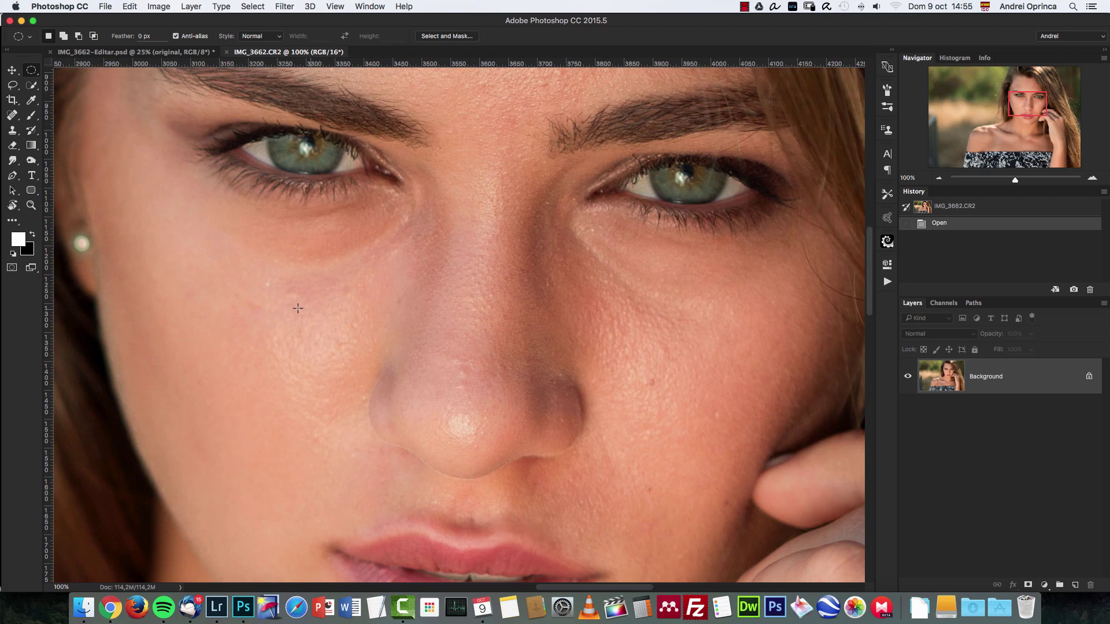
{"action": "left_click_drag", "start_coordinate": [587, 260], "coordinate": [574, 415]}
{"action": "left_click_drag", "start_coordinate": [607, 238], "coordinate": [627, 307]}
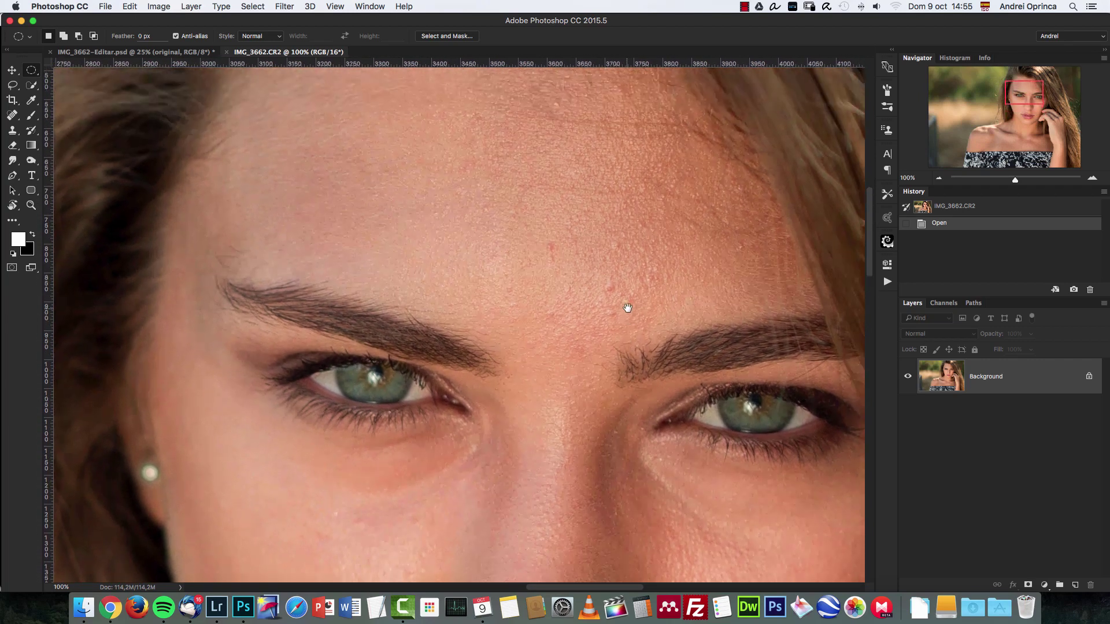
{"action": "mouse_move", "coordinate": [718, 446]}
{"action": "left_mouse_down"}
{"action": "mouse_move", "coordinate": [736, 354]}
{"action": "mouse_move", "coordinate": [718, 421]}
{"action": "mouse_move", "coordinate": [730, 431]}
{"action": "left_mouse_up"}
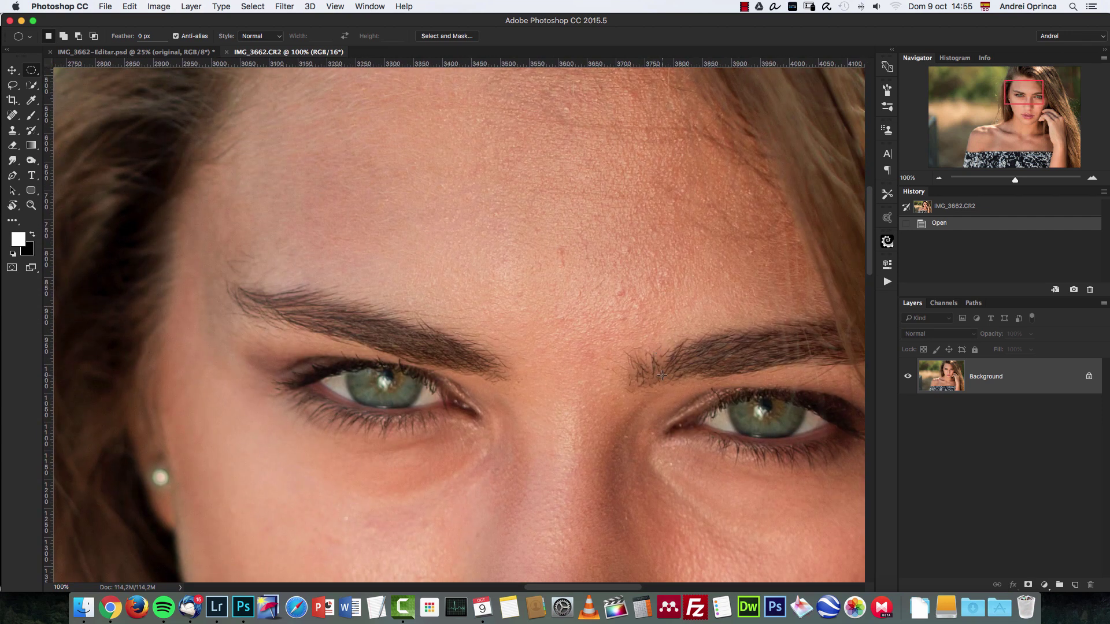
{"action": "left_click", "coordinate": [940, 179]}
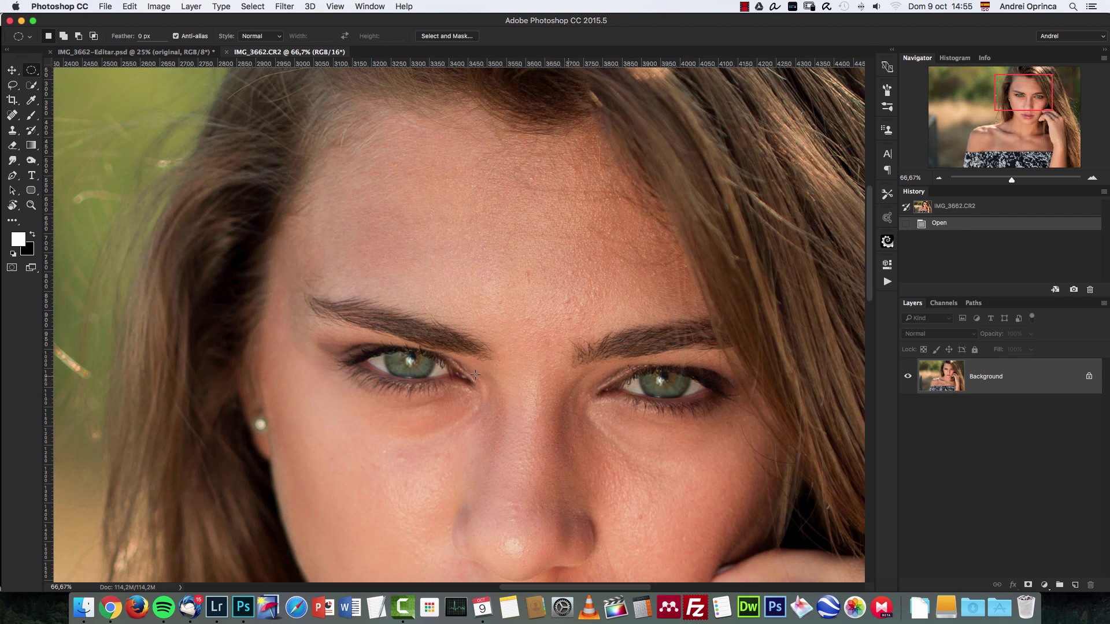
{"action": "left_click", "coordinate": [940, 178]}
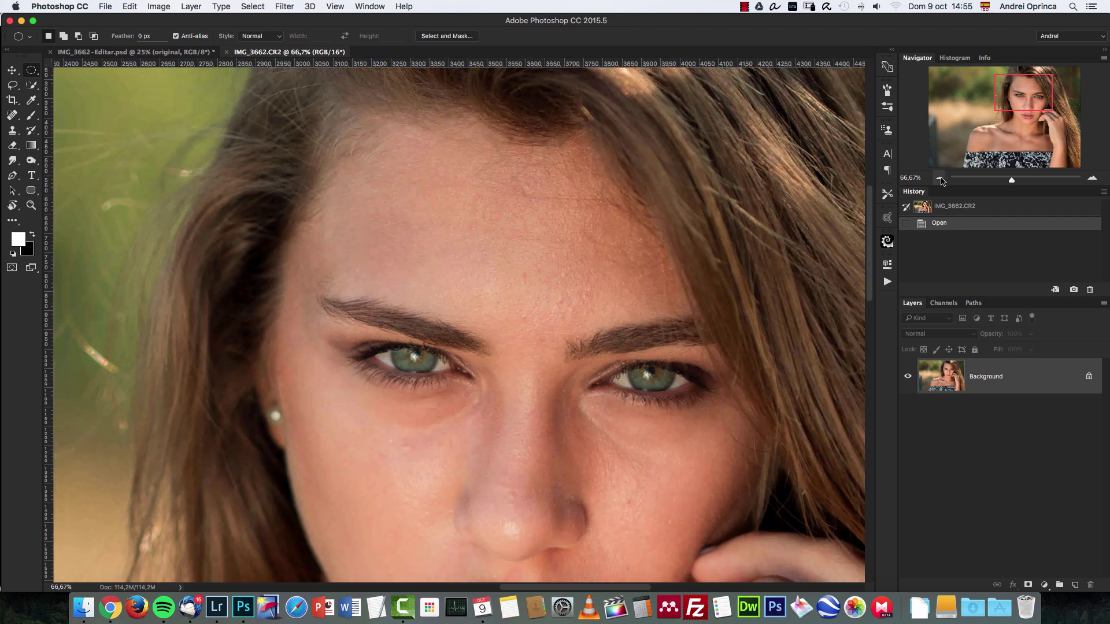
{"action": "left_click_drag", "start_coordinate": [665, 498], "coordinate": [657, 394]}
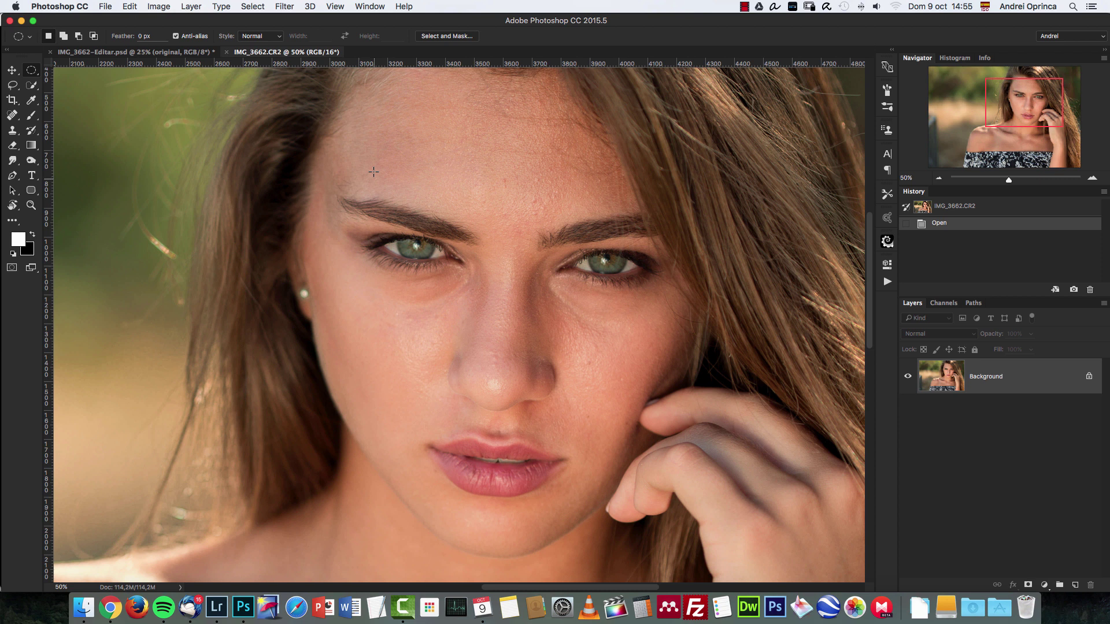
Start a Color Range selection from sampled colors and sample the bright skin on the cheek beside the nose
{"action": "left_click", "coordinate": [260, 7]}
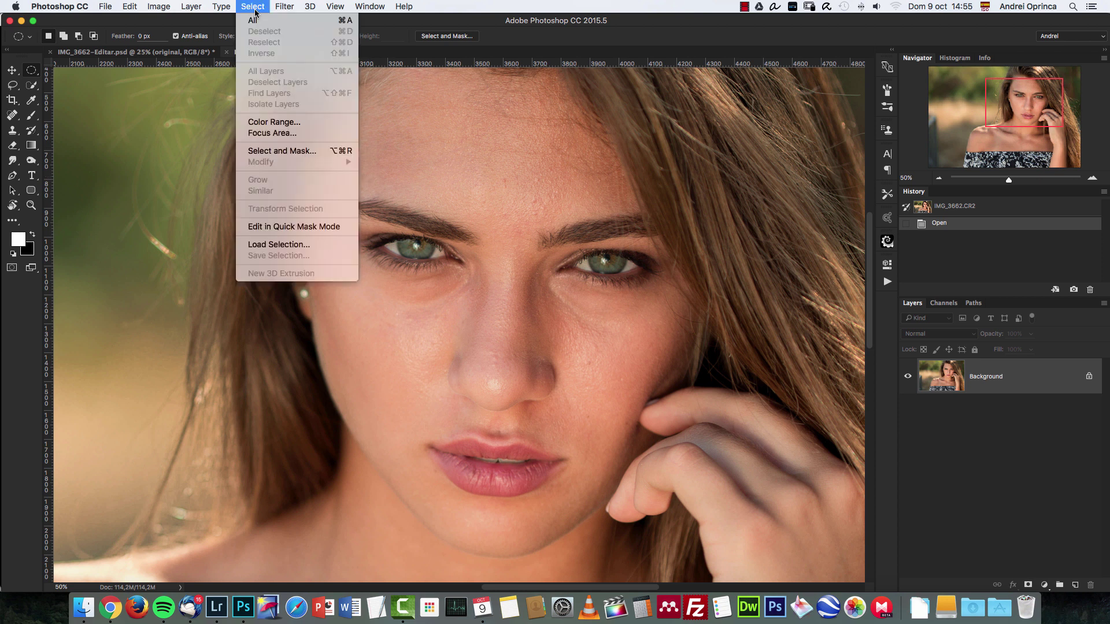
{"action": "left_click", "coordinate": [276, 123]}
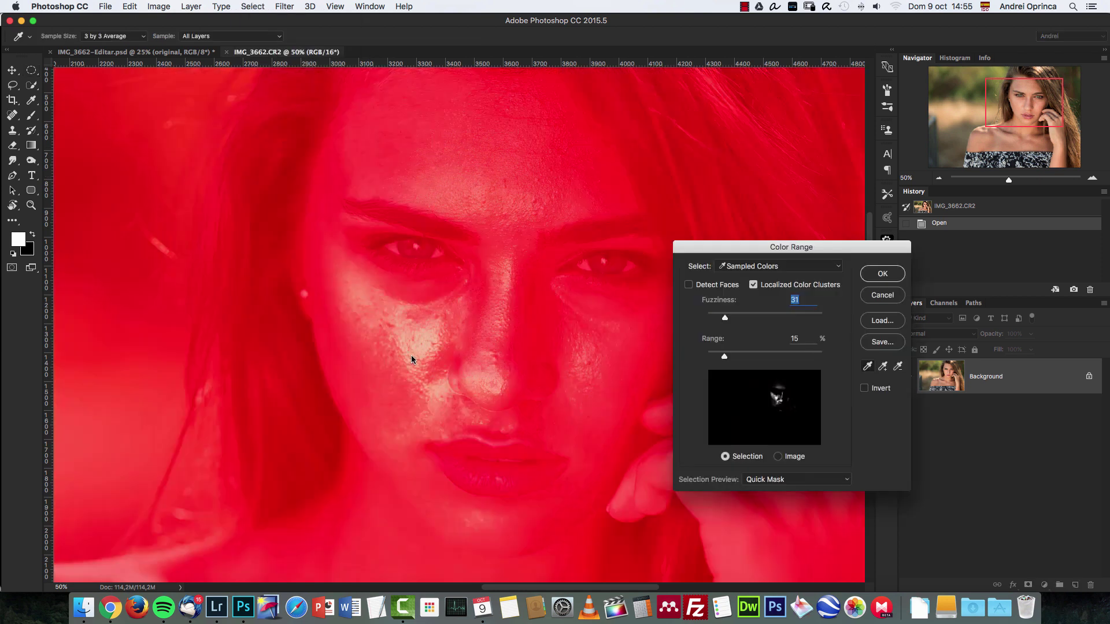
{"action": "left_click", "coordinate": [447, 393]}
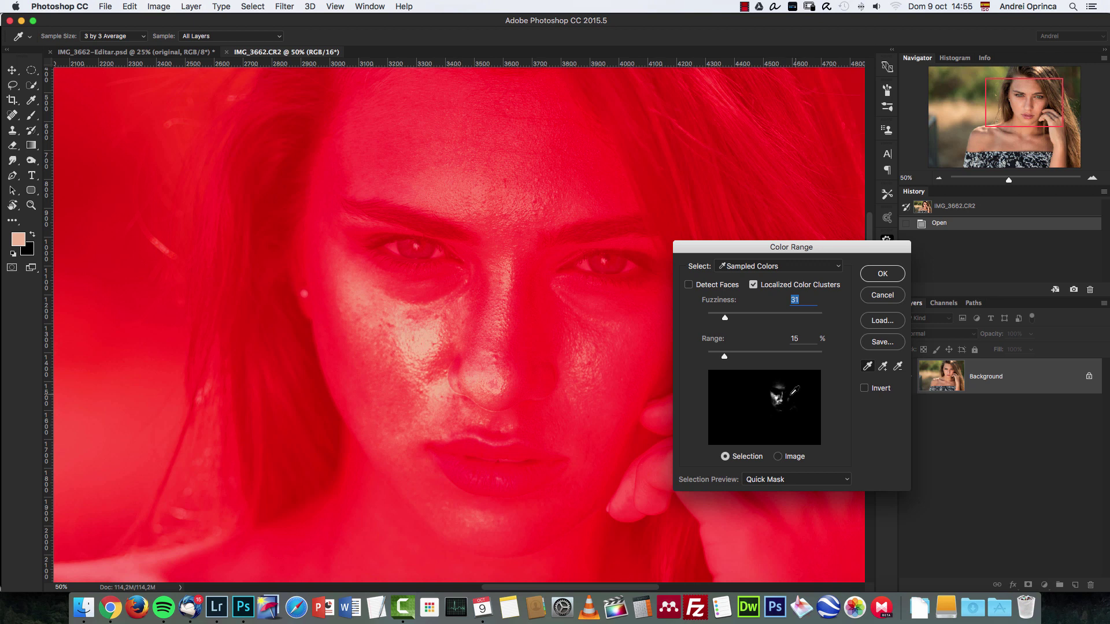